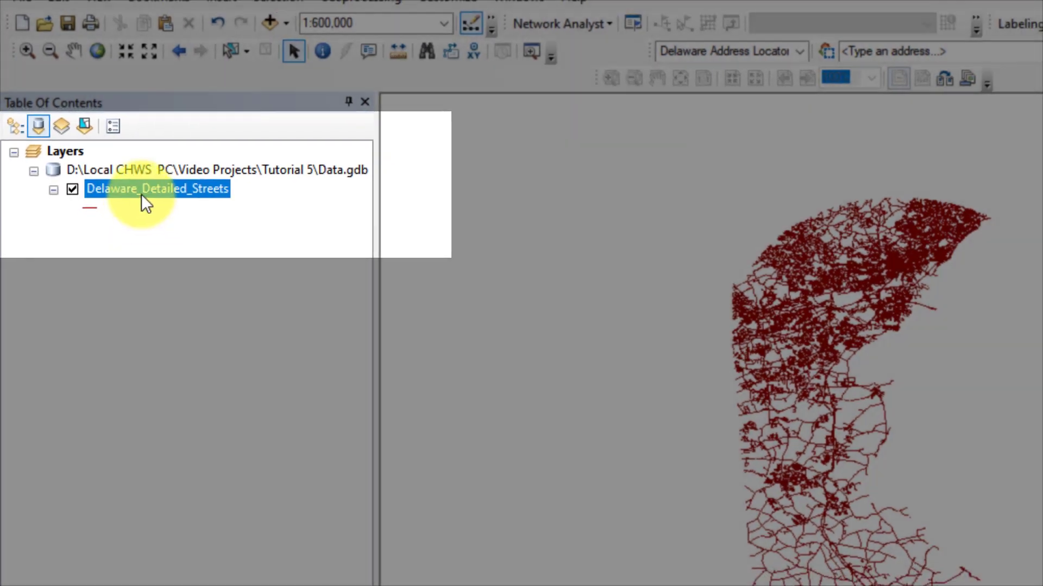
right_click(147, 194)
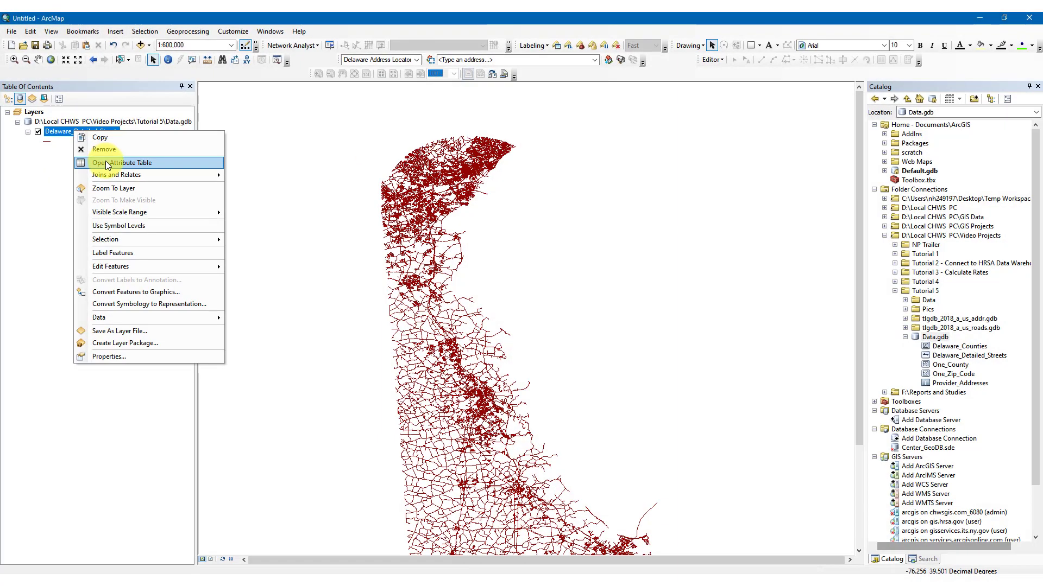
click(128, 179)
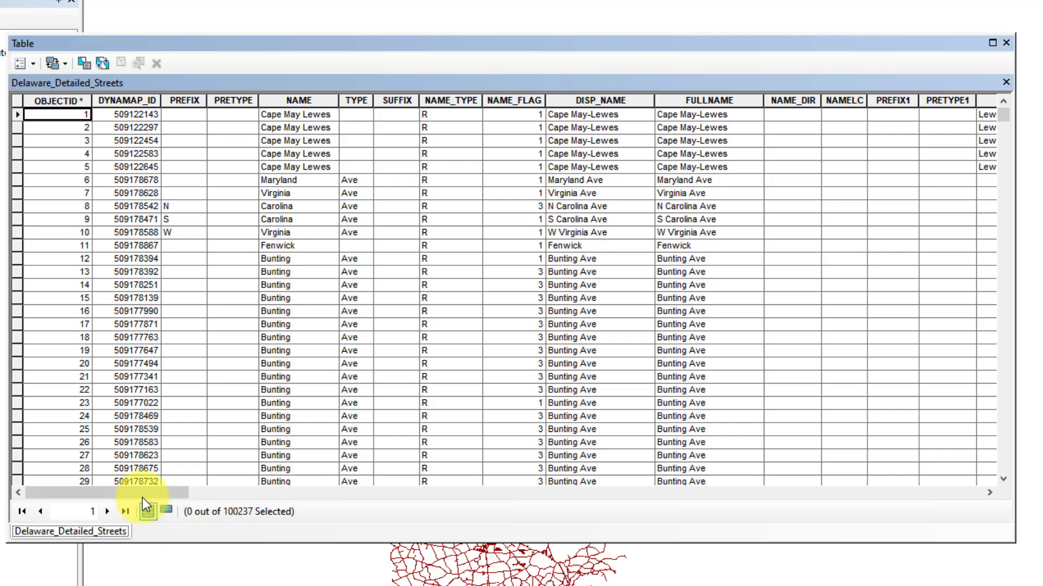
drag(142, 496, 747, 493)
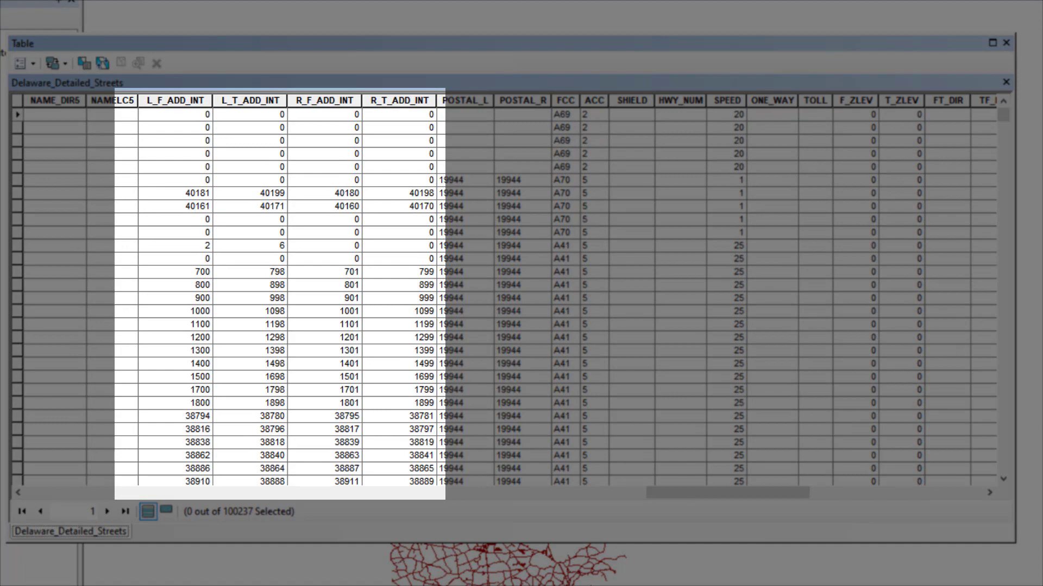
drag(757, 500, 823, 493)
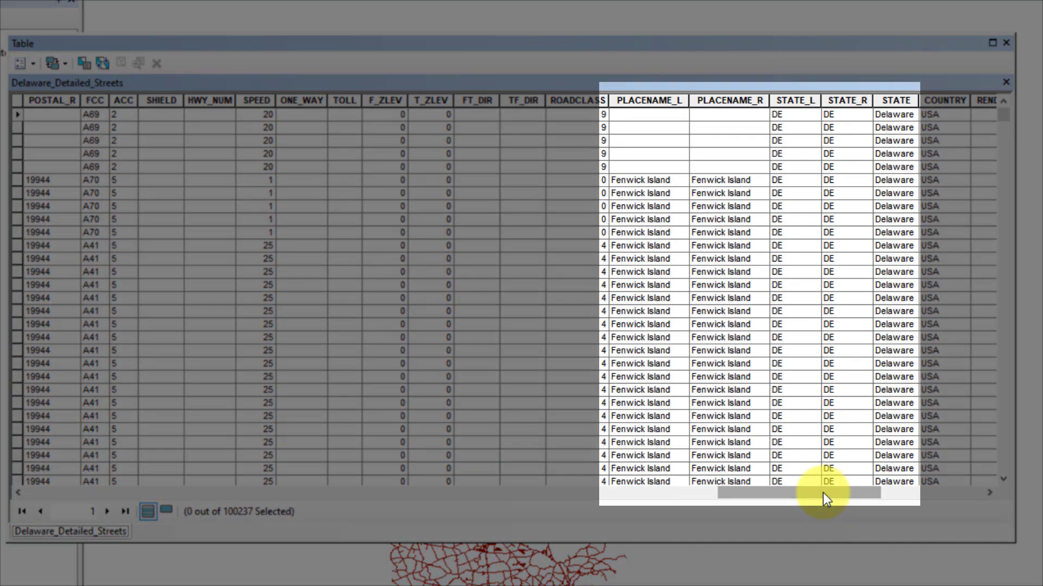
drag(823, 493, 811, 493)
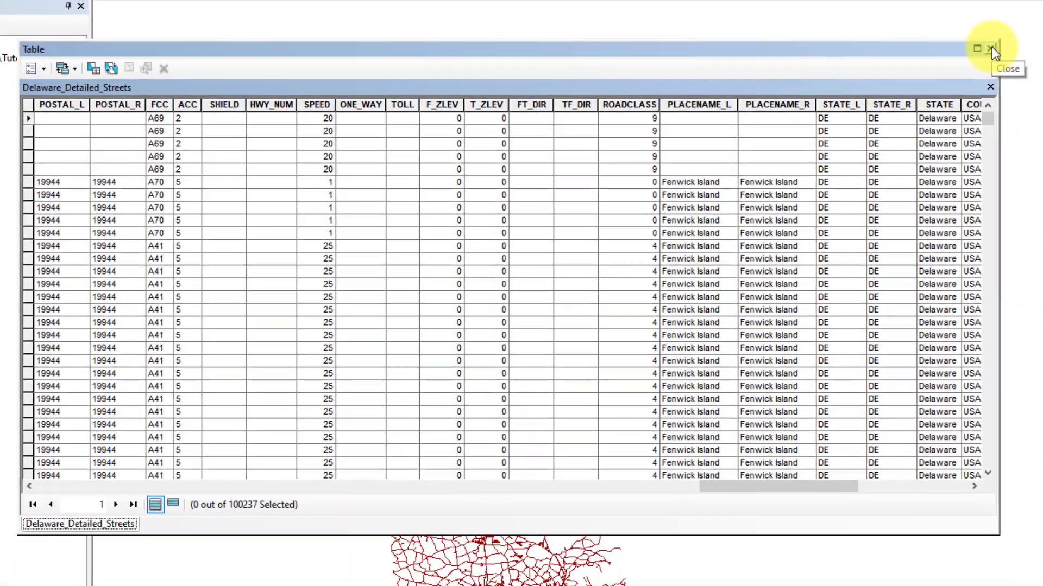
click(1007, 44)
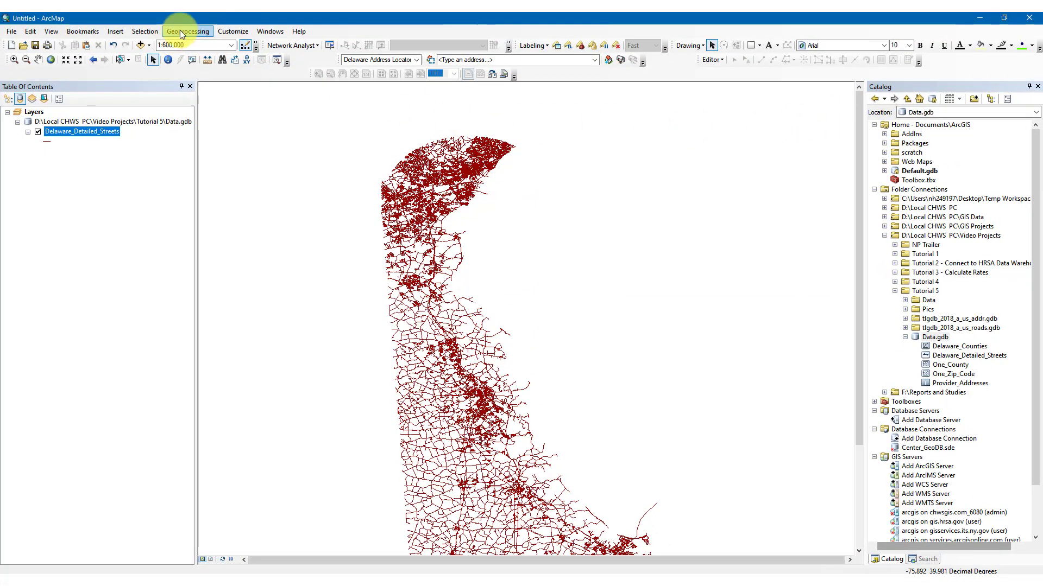
- Browse ArcToolbox's Geocoding Tools, opening and then closing the Create Address Locator tool
click(181, 31)
click(197, 129)
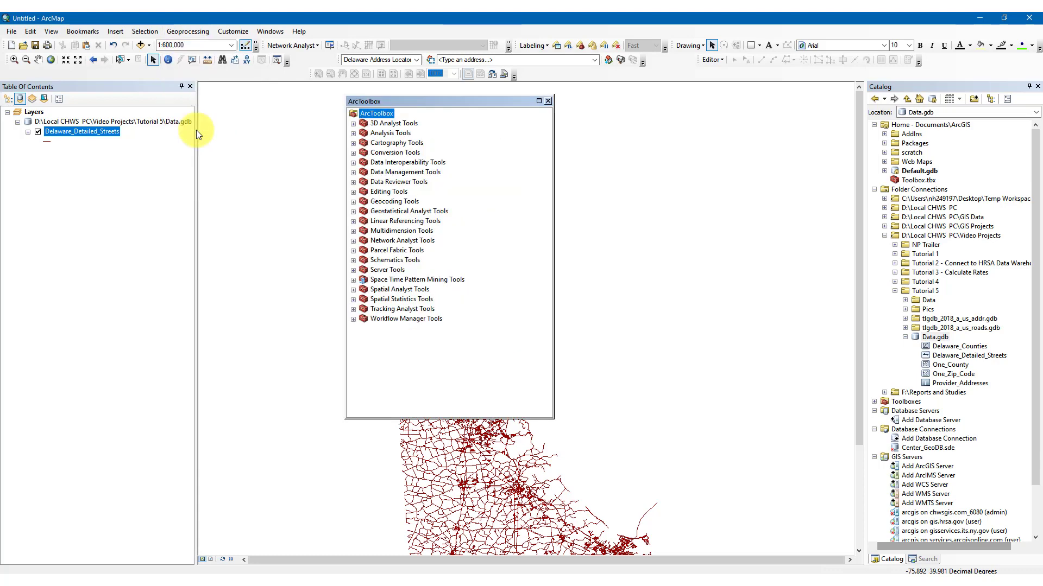
click(354, 202)
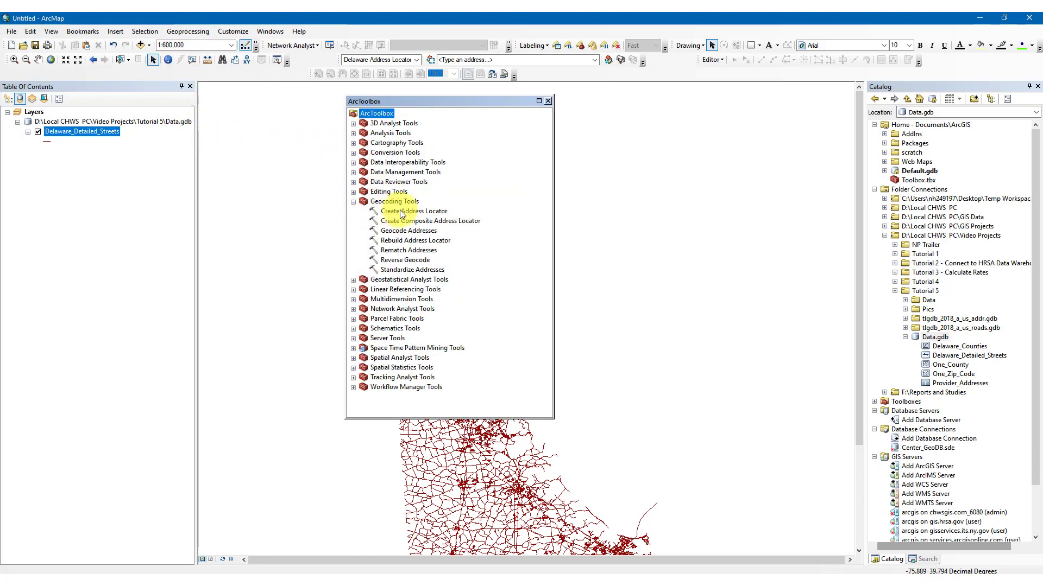
double_click(375, 212)
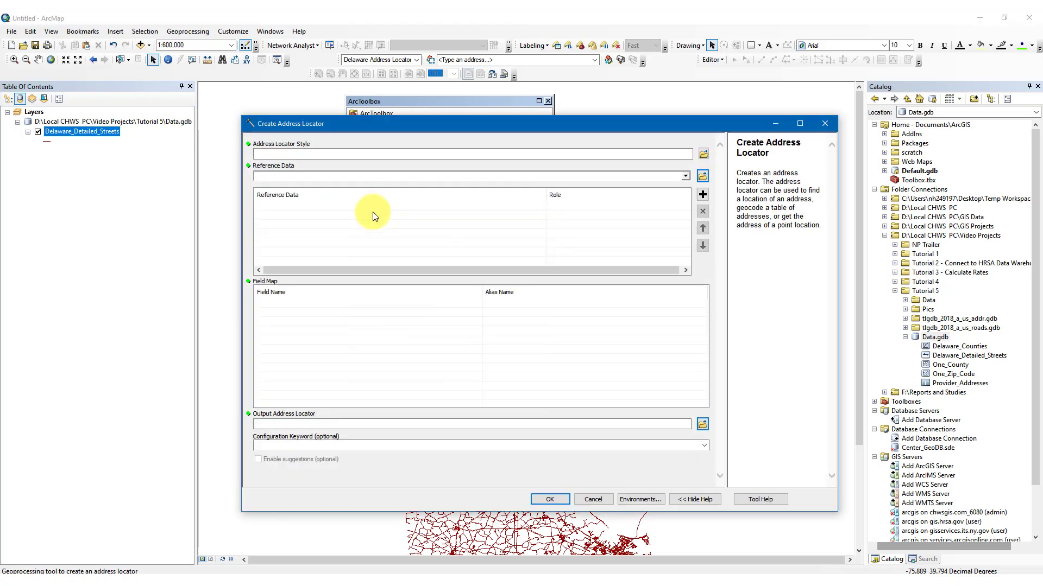
drag(721, 123, 693, 117)
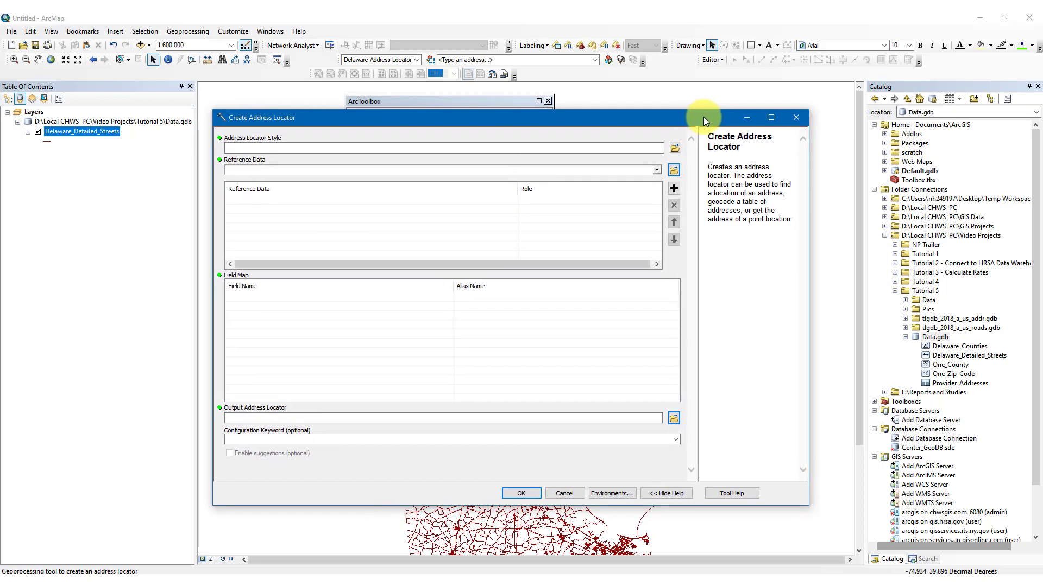
click(803, 117)
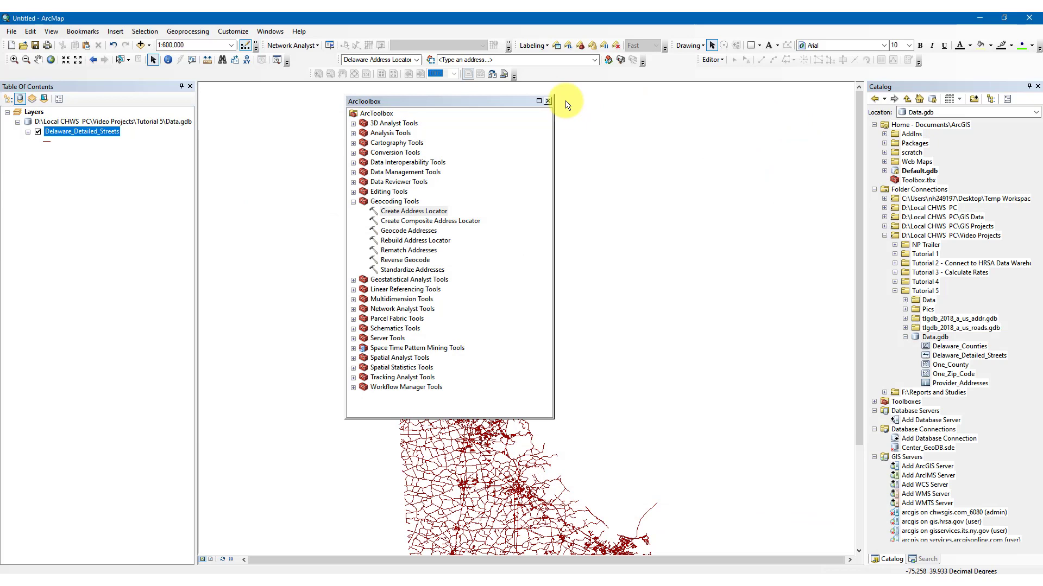
click(547, 100)
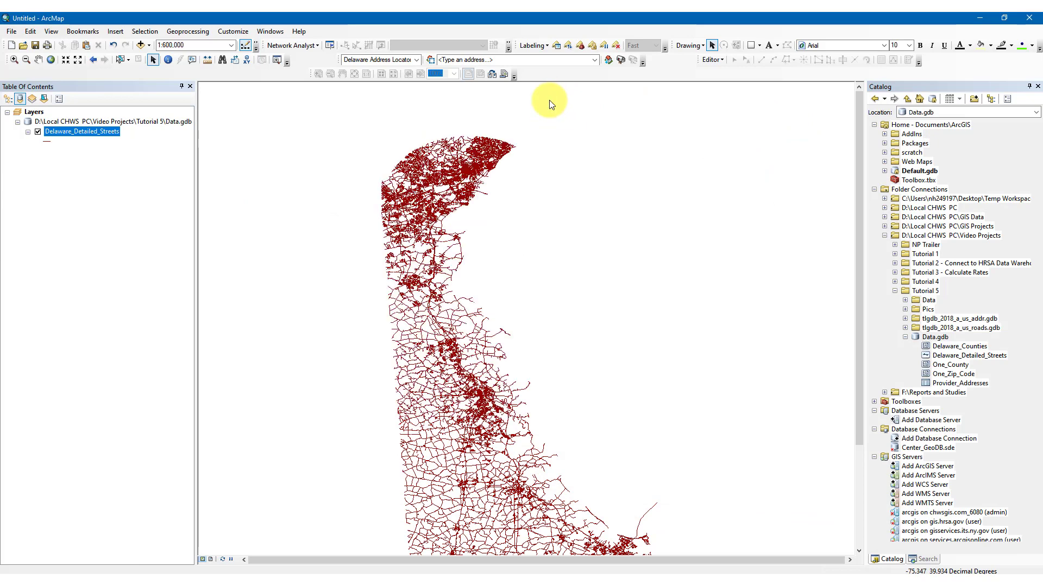
- Start a new address locator from Data.gdb in the Catalog window
right_click(914, 337)
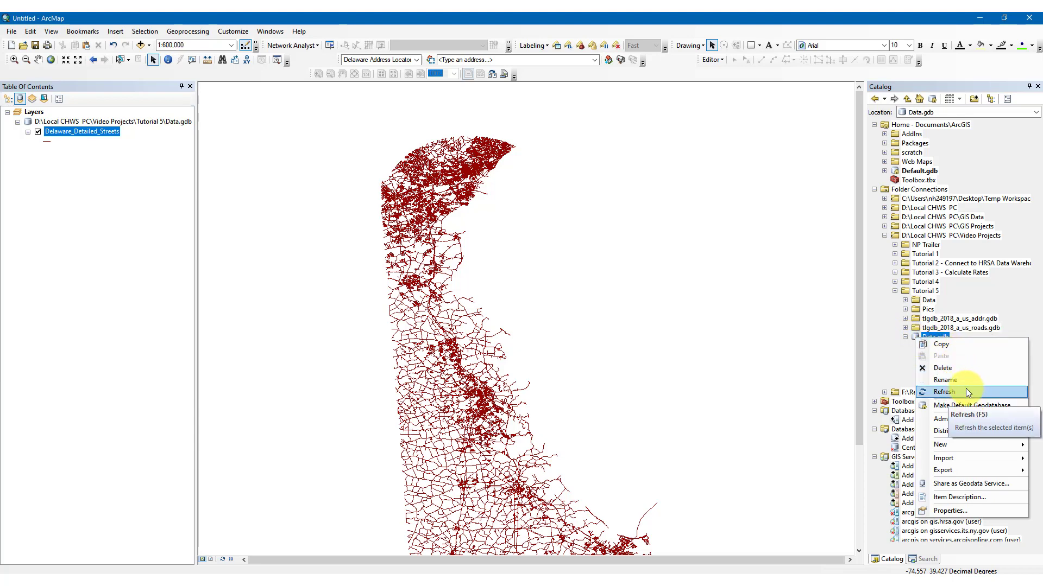
mouse_move(962, 444)
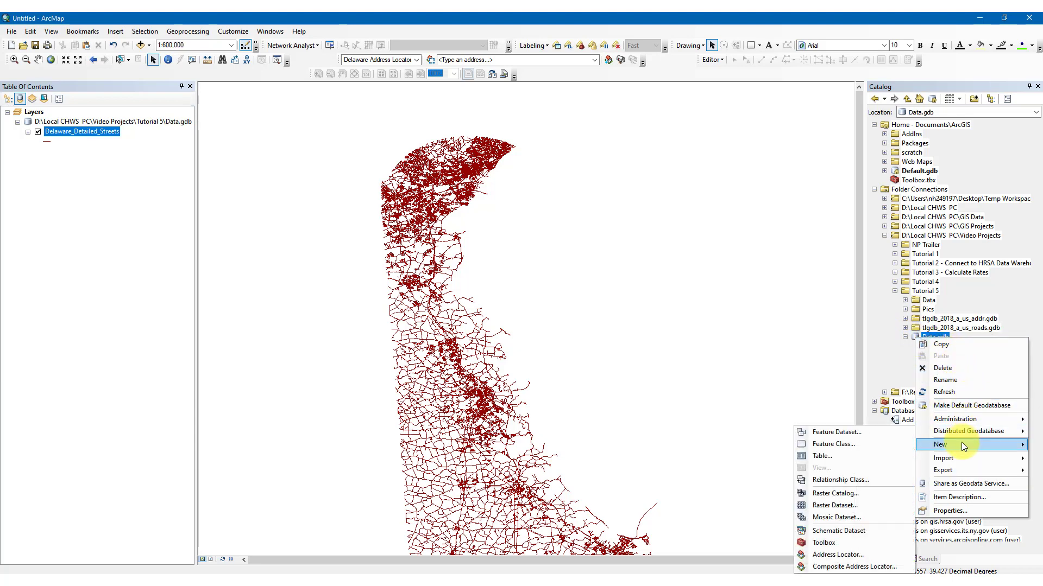
click(839, 554)
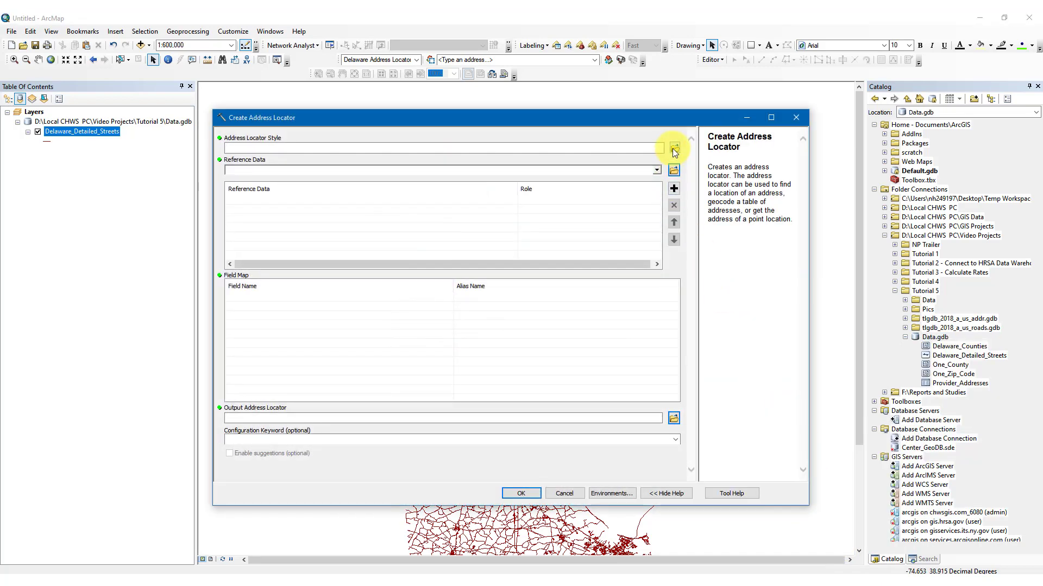
- Pick US Address - Dual Ranges as the address locator style
click(674, 149)
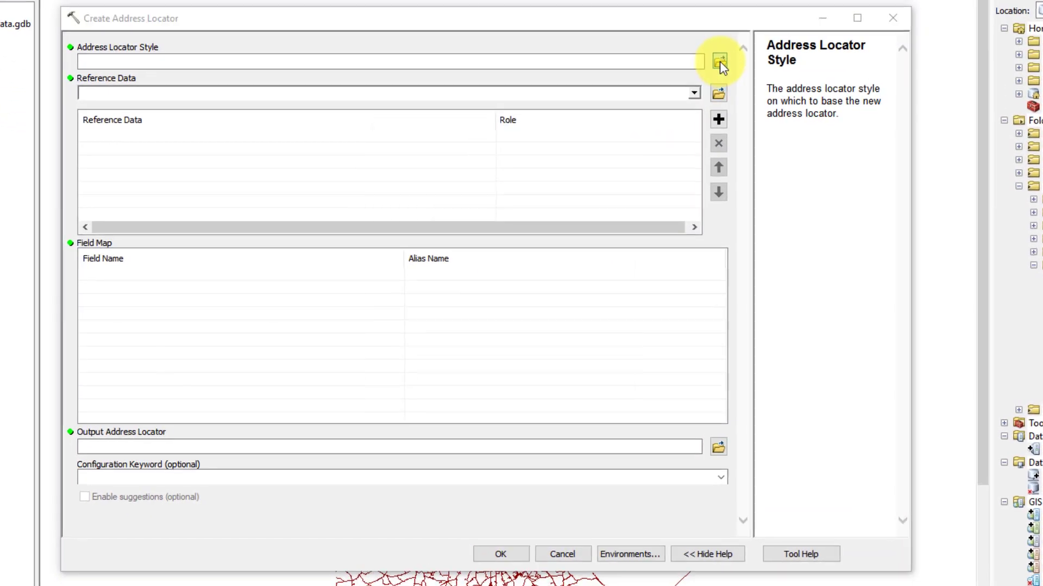
click(674, 149)
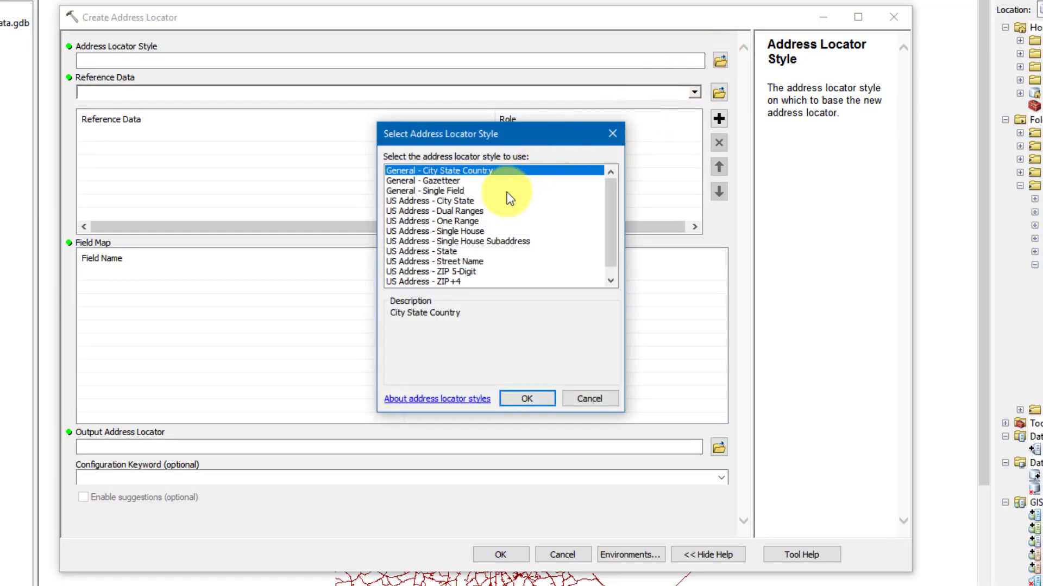
click(429, 211)
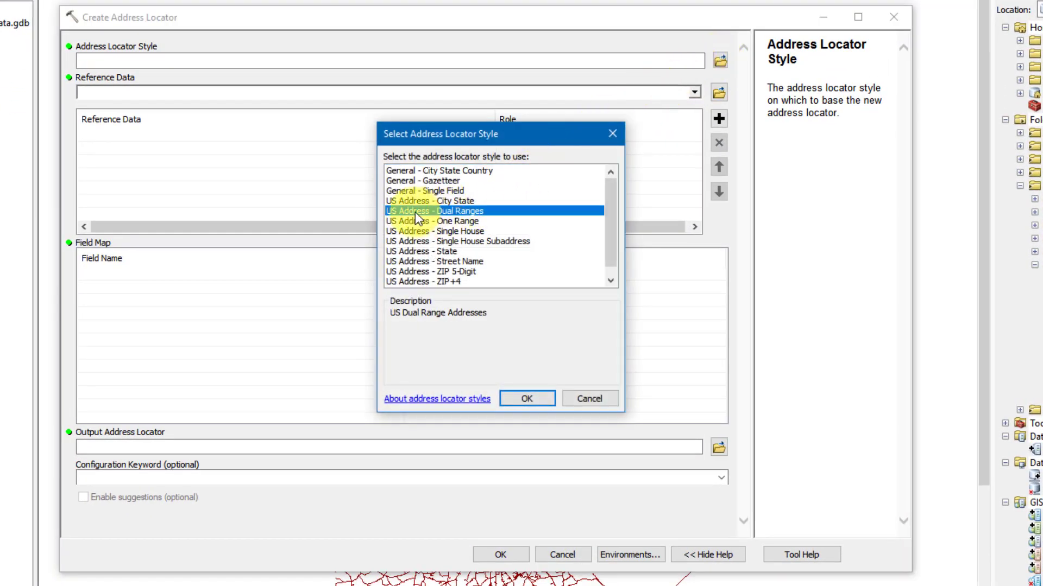
click(517, 395)
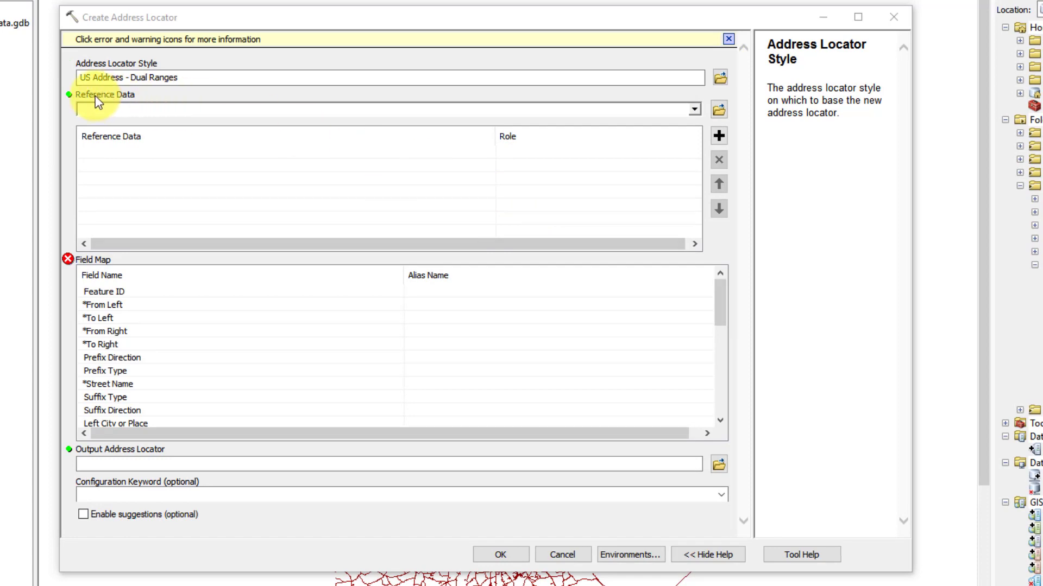
click(694, 110)
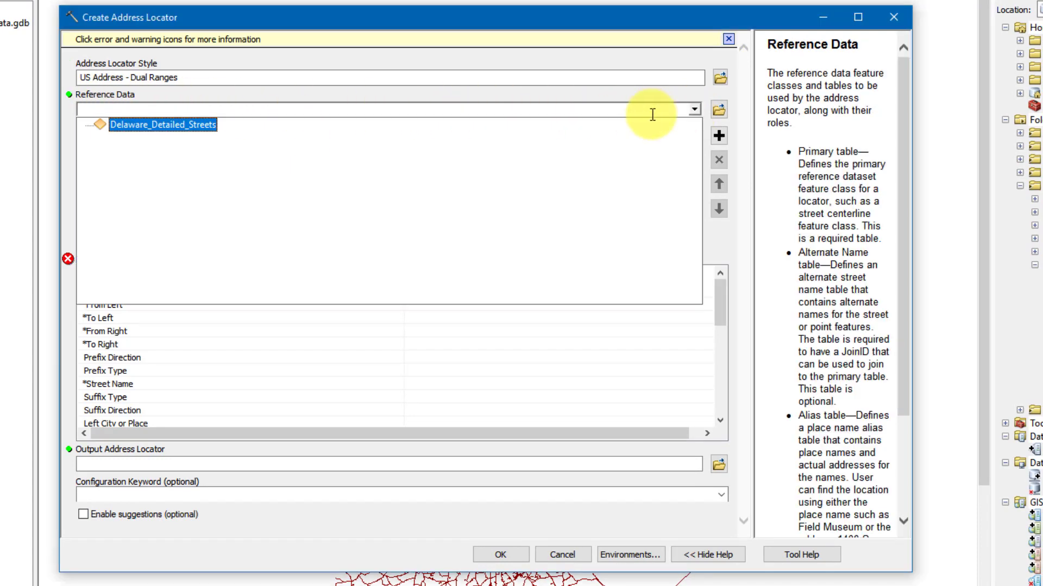
- Add Delaware_Detailed_Streets as the primary reference table and leave Left Street ID set to <None>
click(145, 126)
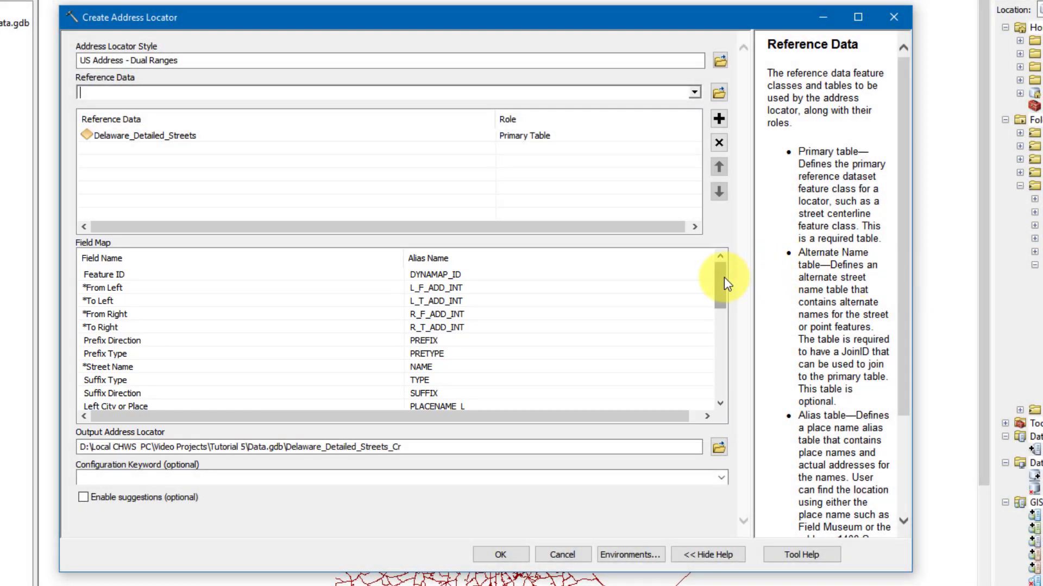
mouse_move(725, 277)
mouse_down()
mouse_move(723, 350)
mouse_move(726, 263)
mouse_up()
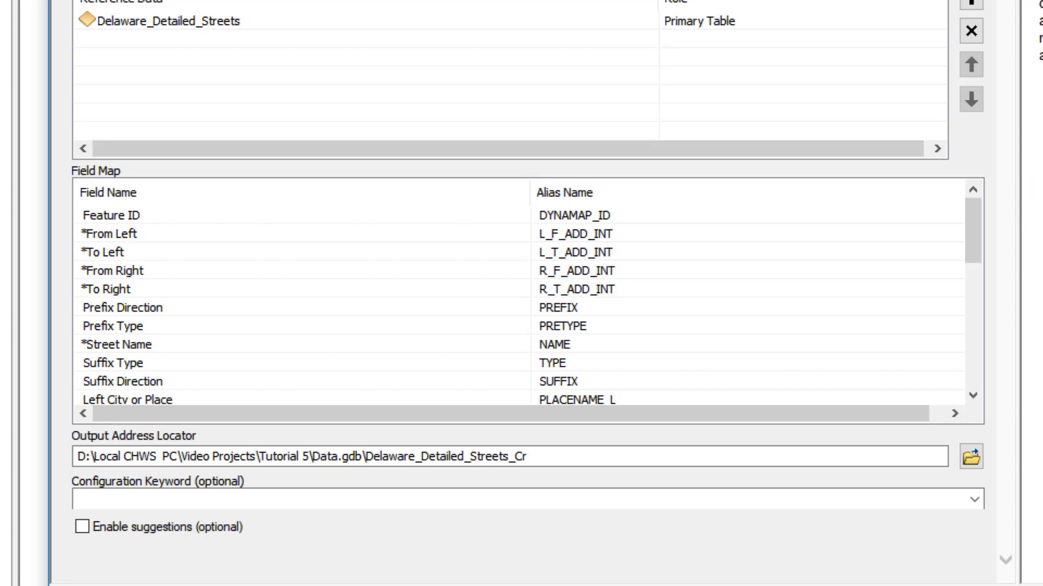
drag(976, 224, 979, 305)
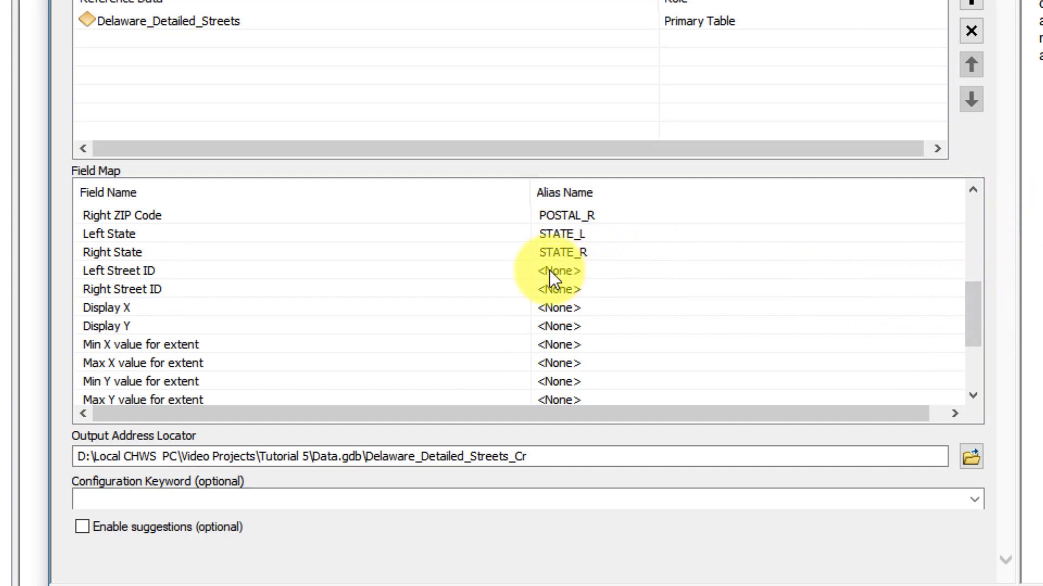
click(566, 271)
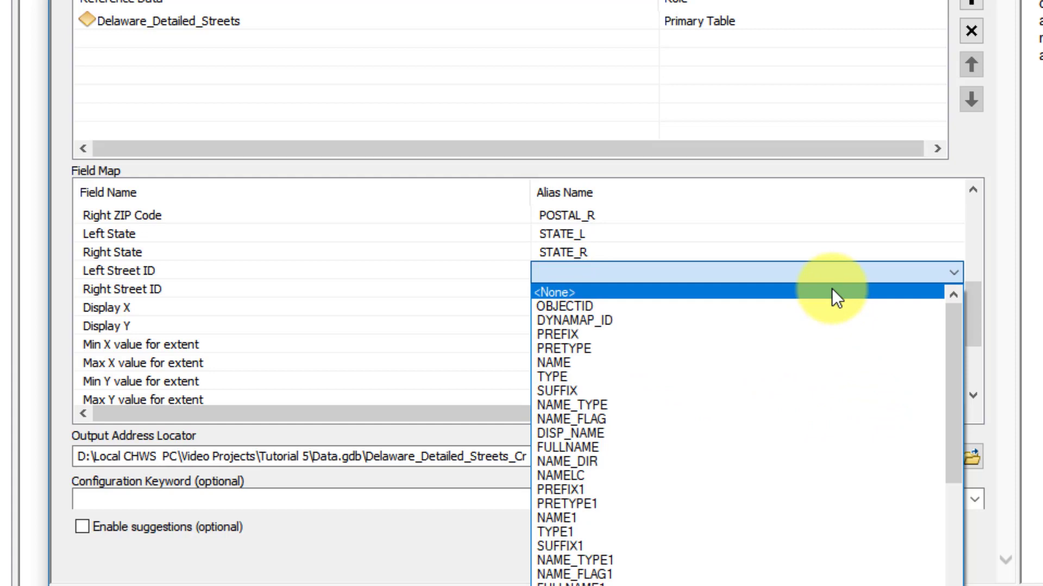
click(836, 296)
drag(972, 323, 975, 223)
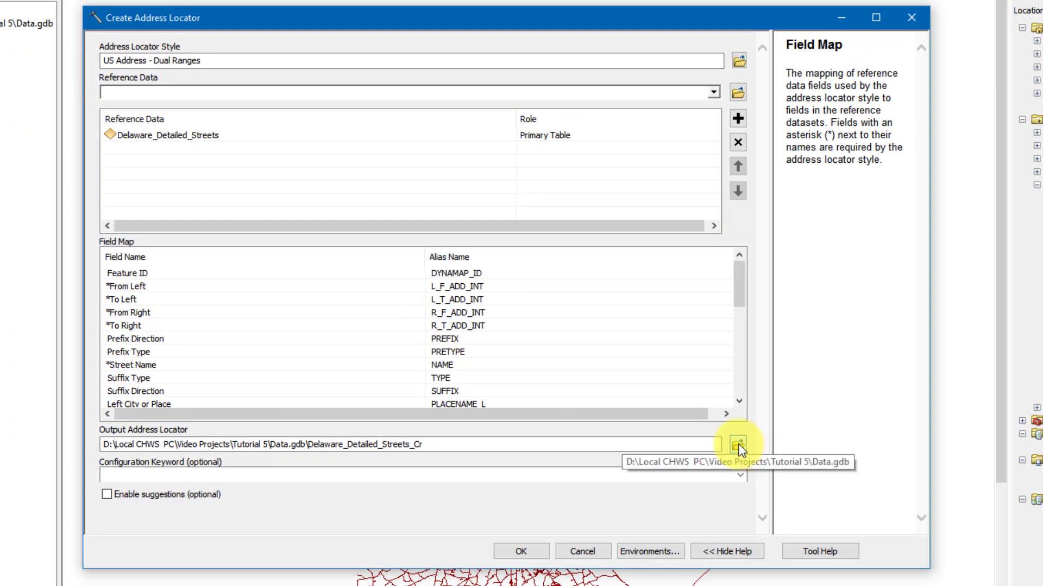
- Name the output locator 'Delaware Address Locator' and run the tool to build it
click(738, 446)
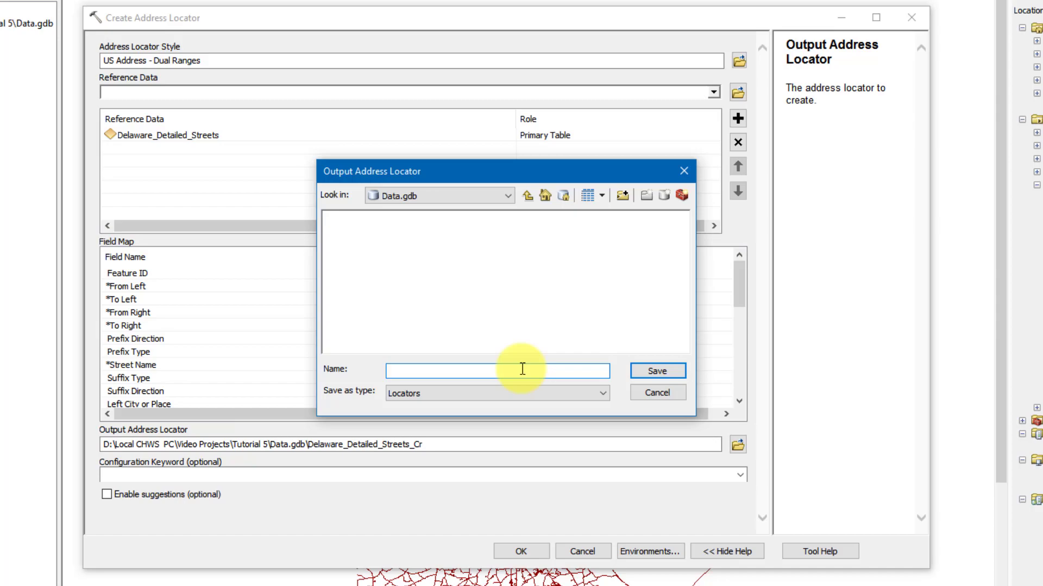
click(496, 371)
text(Delaware Address Locator)
click(634, 373)
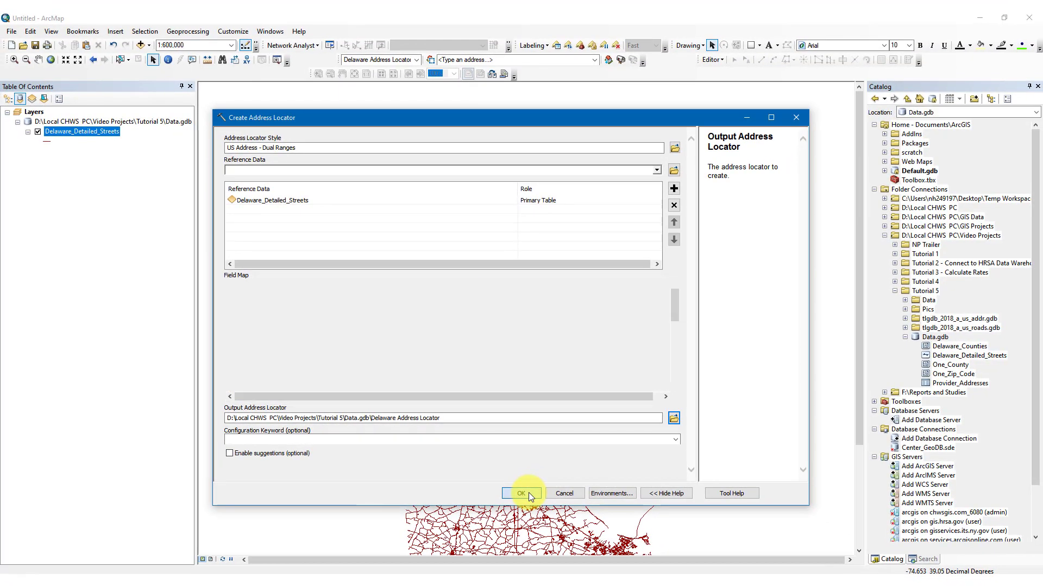
click(530, 494)
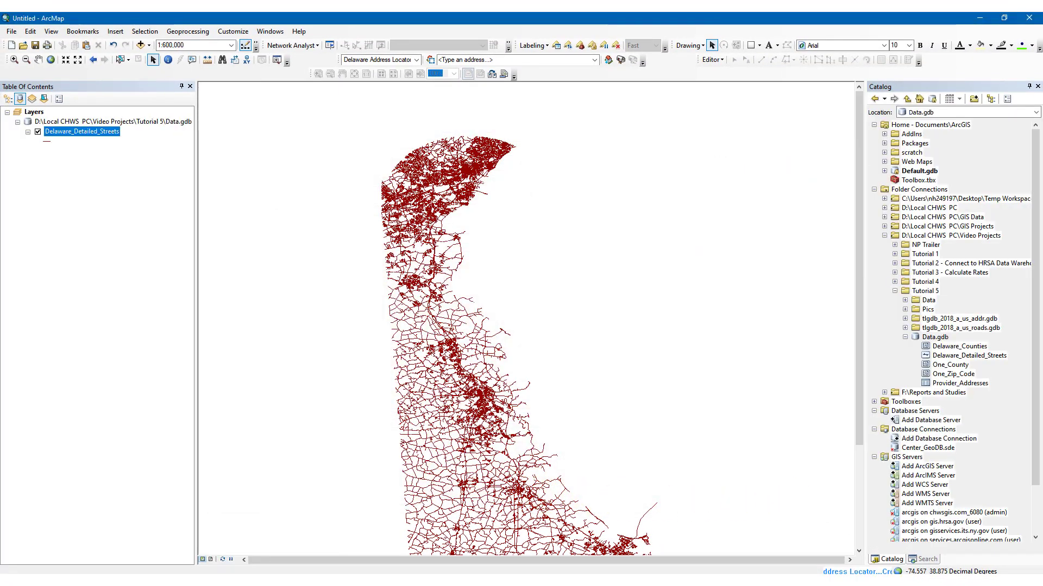